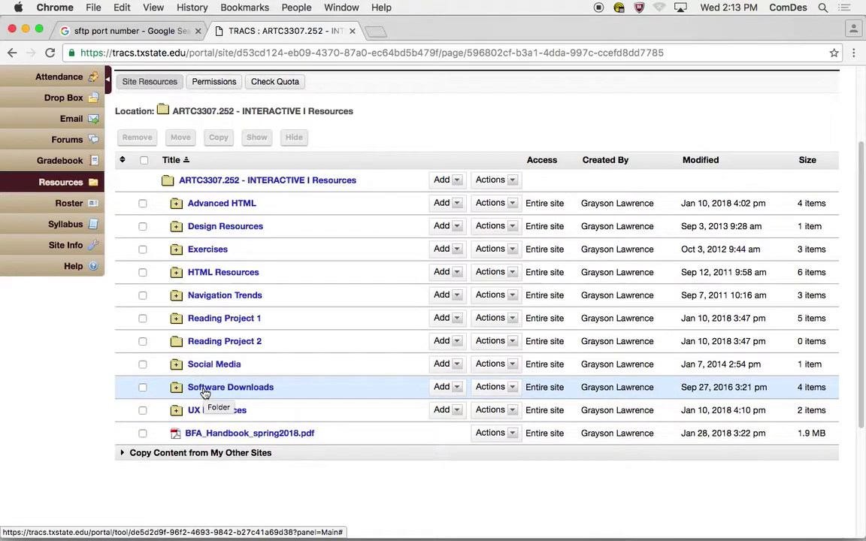
- Open the Software Downloads folder in the ARTC3307.252 - INTERACTIVE I course resources
left_click(203, 391)
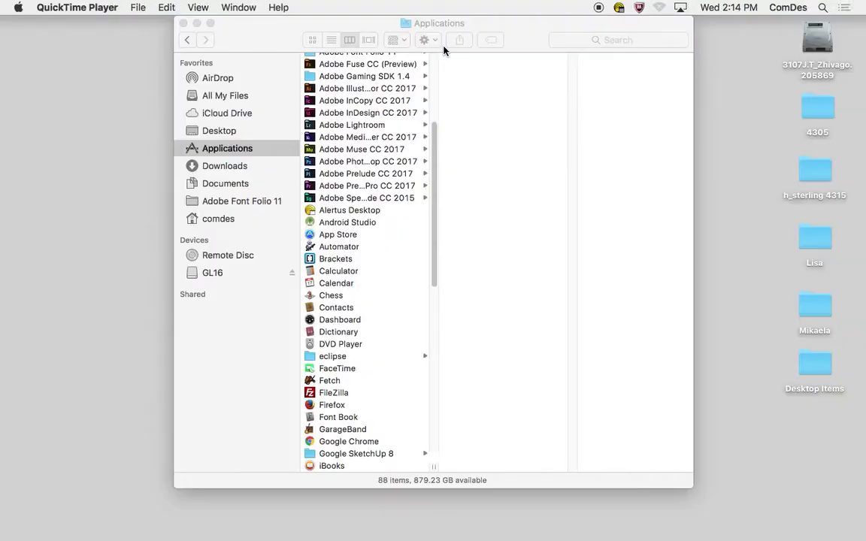
- Launch Fetch from the Applications folder and start a new connection
left_click(450, 135)
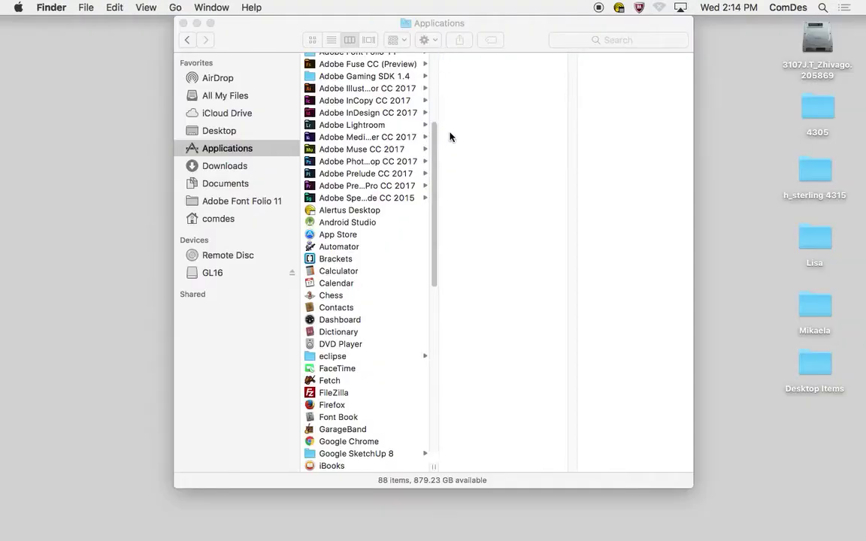
double_click(329, 384)
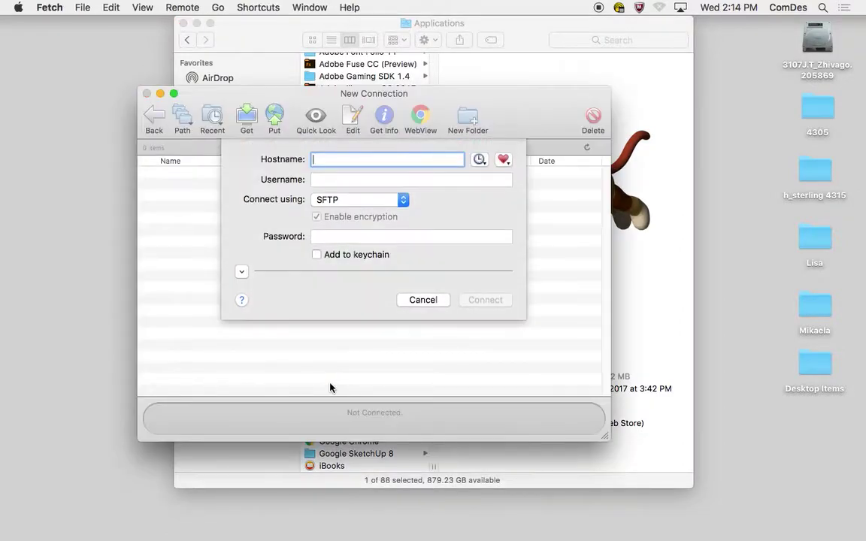
left_click(422, 301)
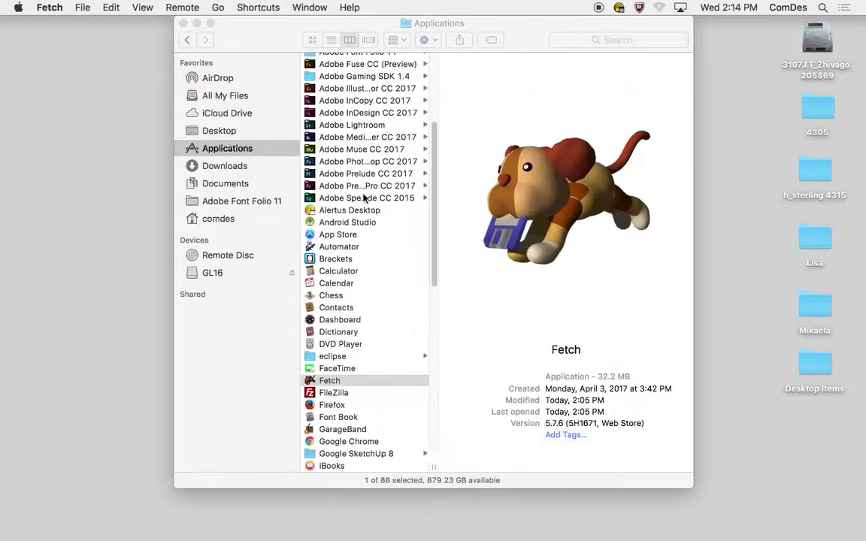
left_click(50, 8)
mouse_move(82, 8)
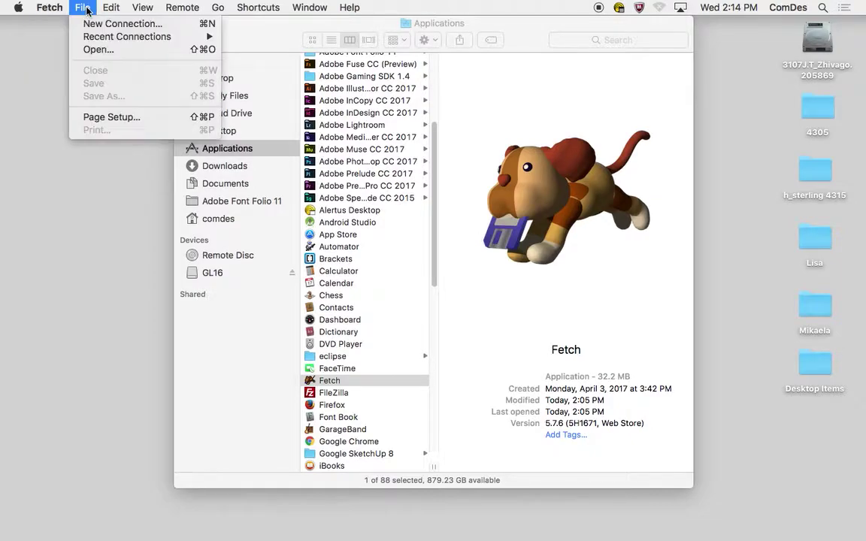
left_click(88, 27)
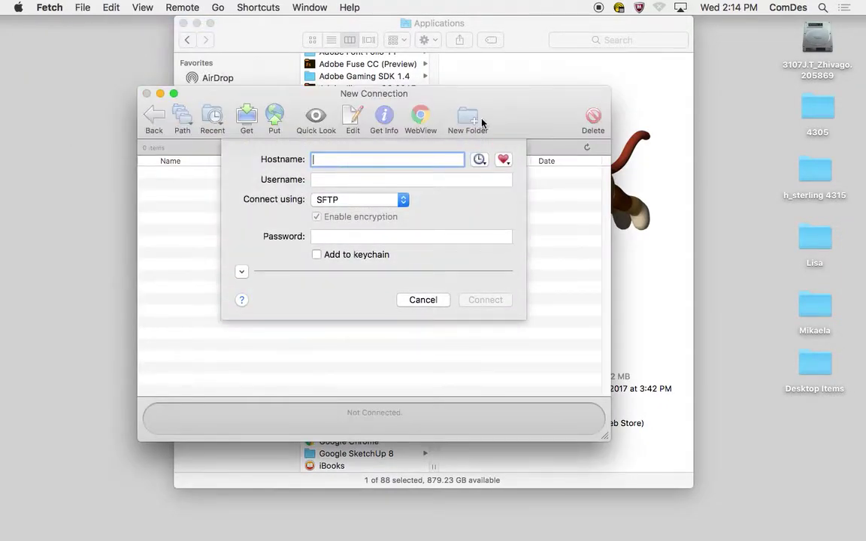
- Minimize the Applications window and move the New Connection window away from the GL16 drive
double_click(536, 25)
left_click(381, 98)
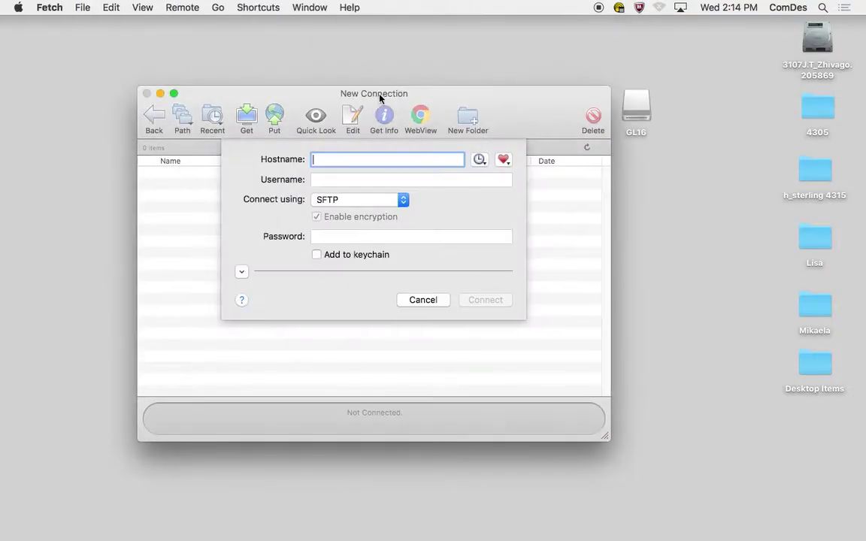
left_click_drag(381, 97, 311, 72)
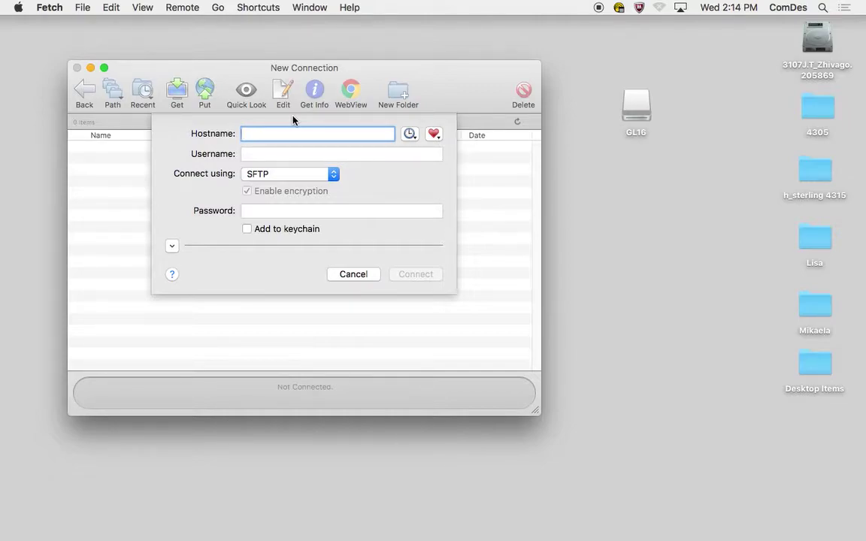
- Set the hostname to acws.txstate.edu and enter the account username and password
type("acws")
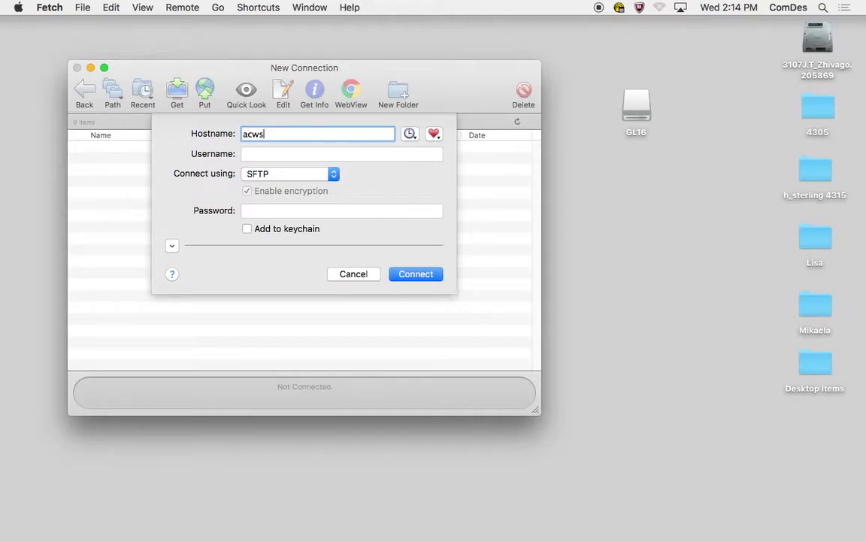
type(".txstate.edu")
left_click(259, 156)
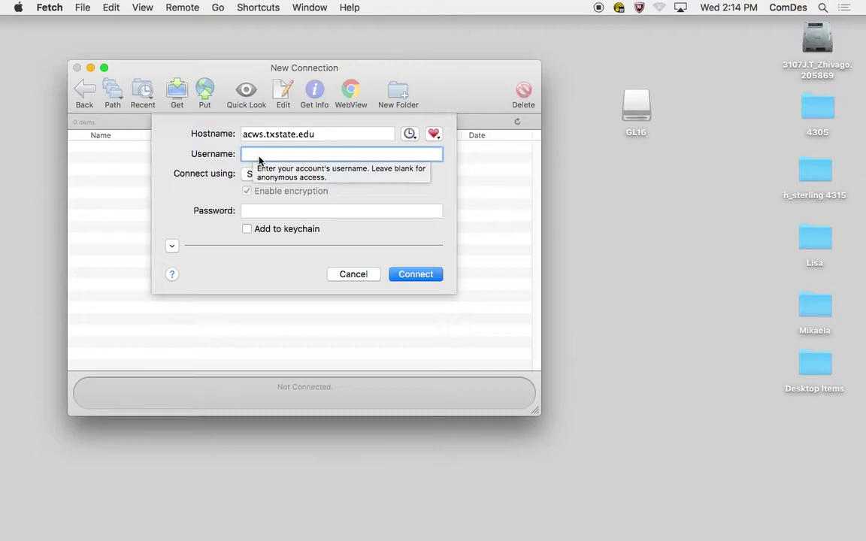
type("gl")
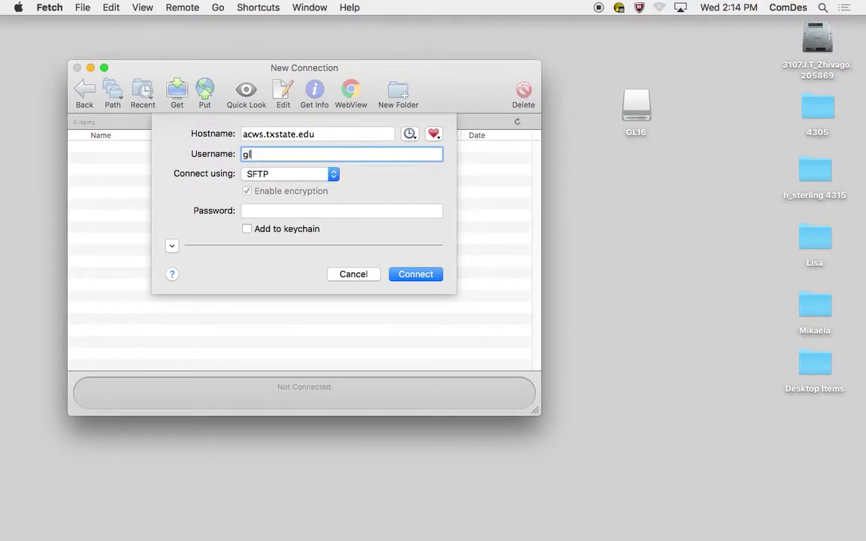
type("16")
left_click(262, 214)
type("•••••••••")
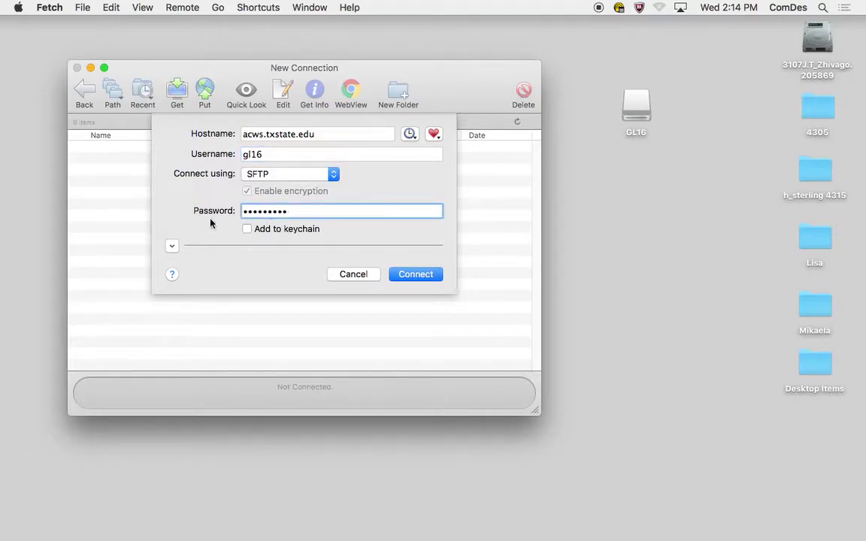
- Try FTP as the connection protocol and return it to SFTP
left_click(265, 175)
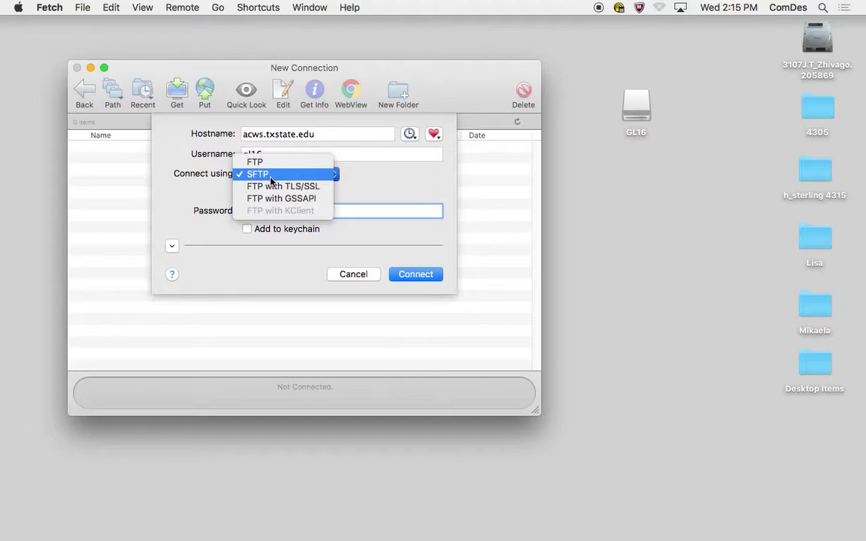
left_click(255, 161)
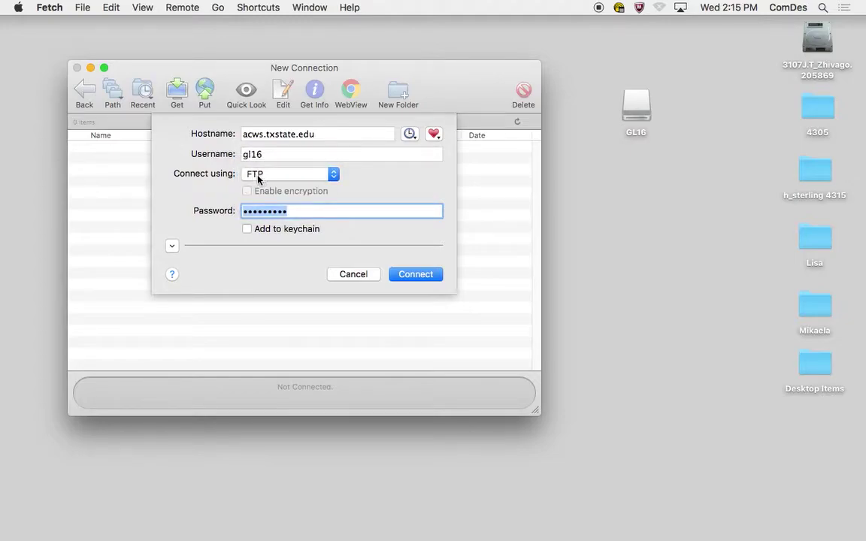
left_click(277, 178)
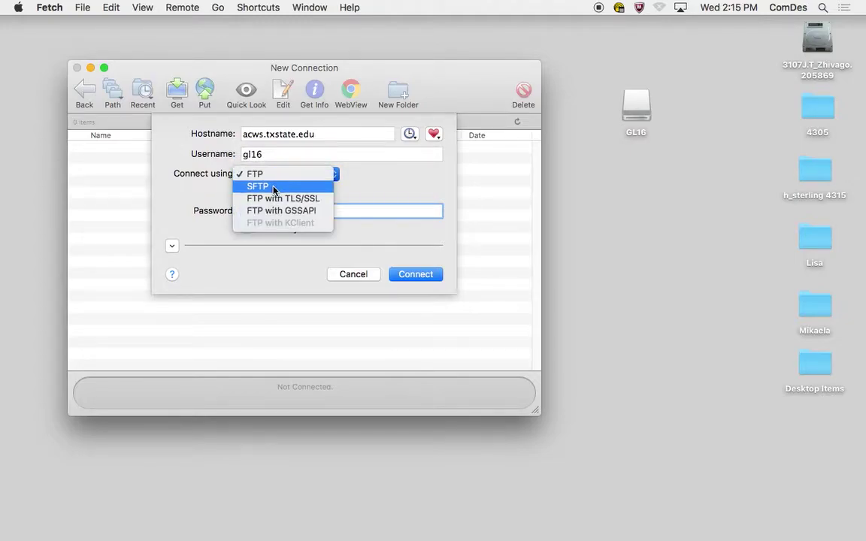
left_click(274, 190)
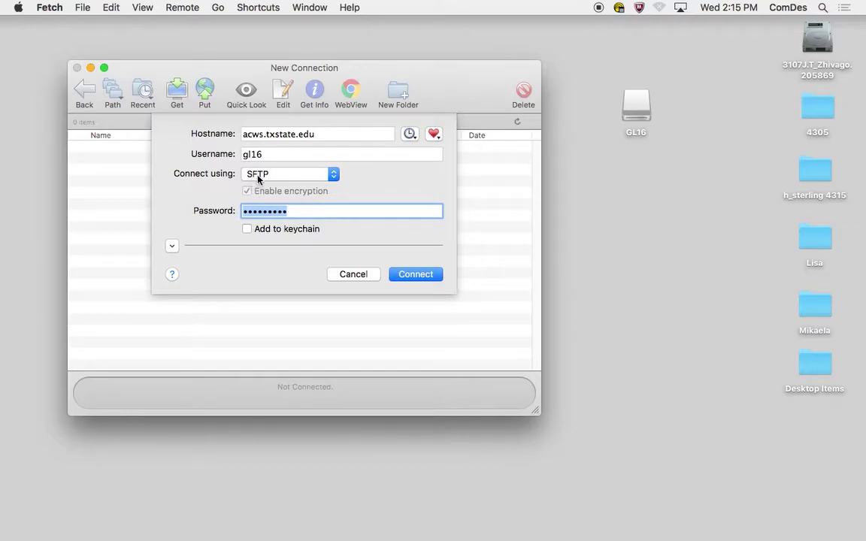
- Connect to the server over SFTP and open its website folder
left_click(408, 278)
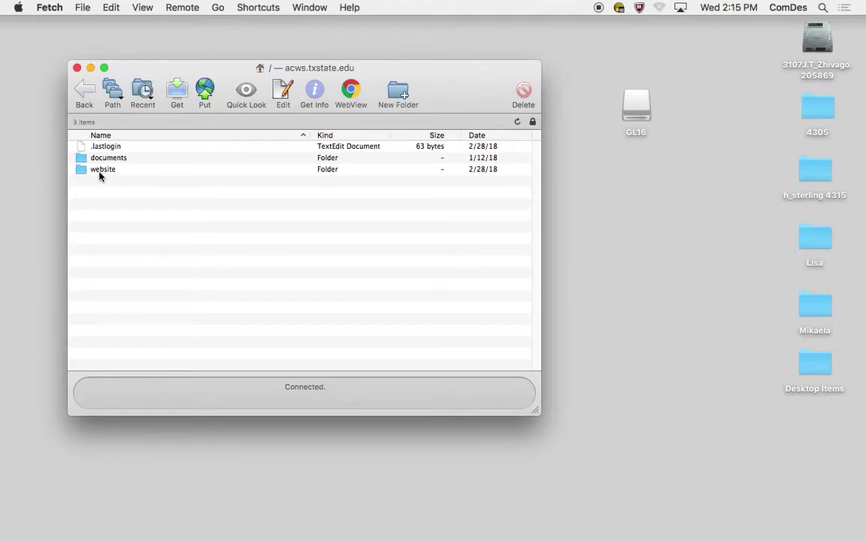
double_click(80, 171)
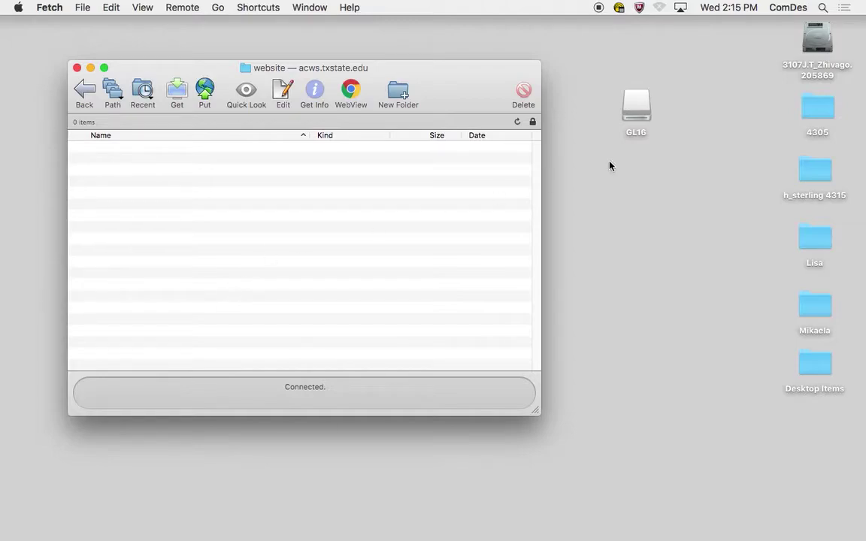
- Open the rollbe website fixed folder on the GL16 drive and look into its images subfolder
double_click(638, 112)
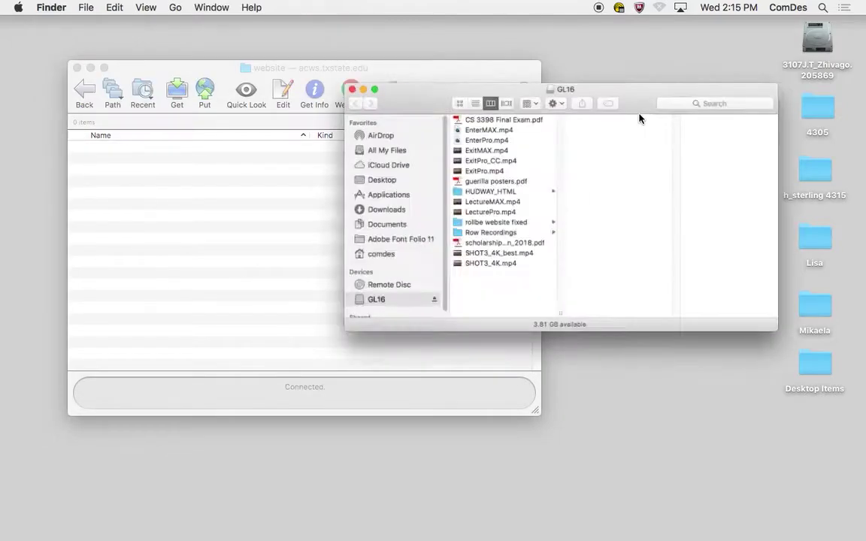
left_click(448, 248)
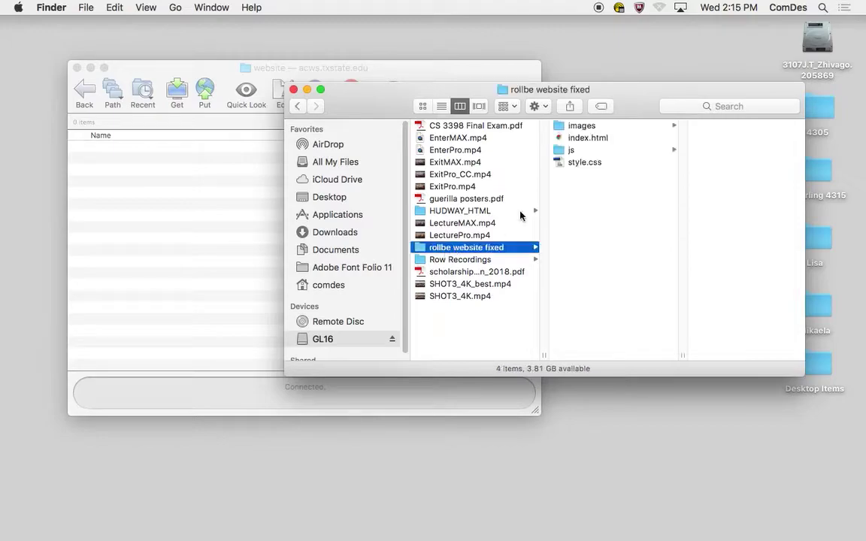
left_click(579, 125)
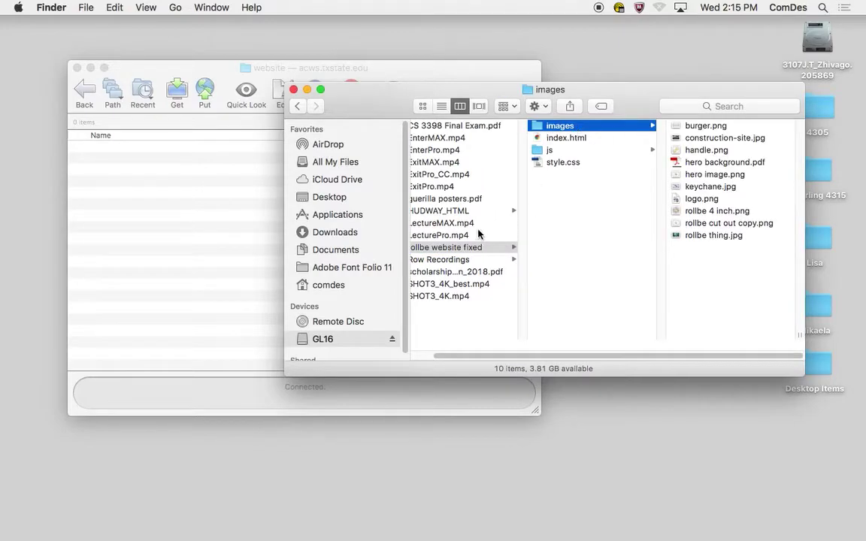
left_click(444, 247)
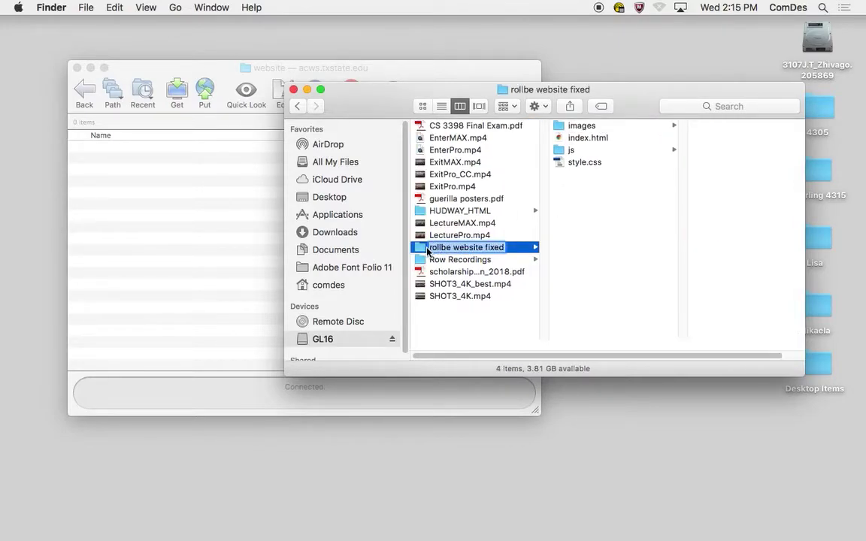
- Upload the images and js folders together with index.html and style.css to the server's website folder
left_click(579, 129)
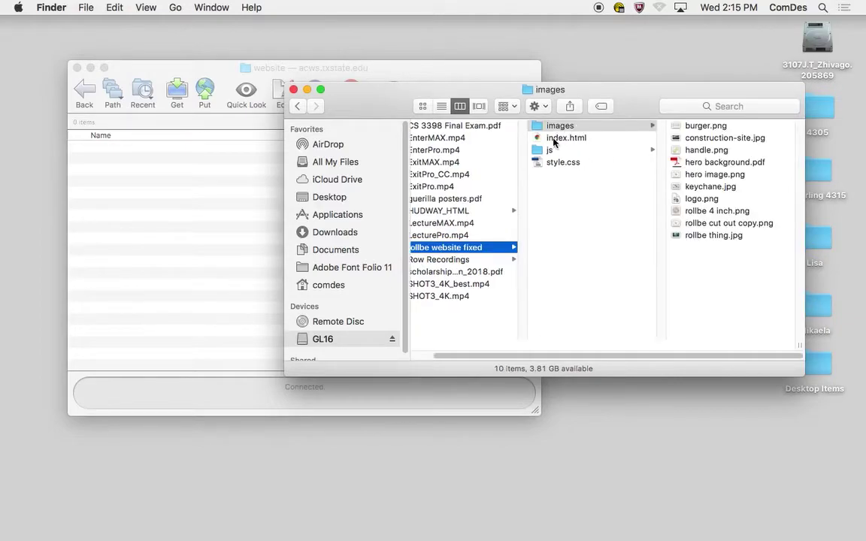
left_click(557, 138, "shift")
left_click(551, 150, "shift")
left_click(556, 162, "shift")
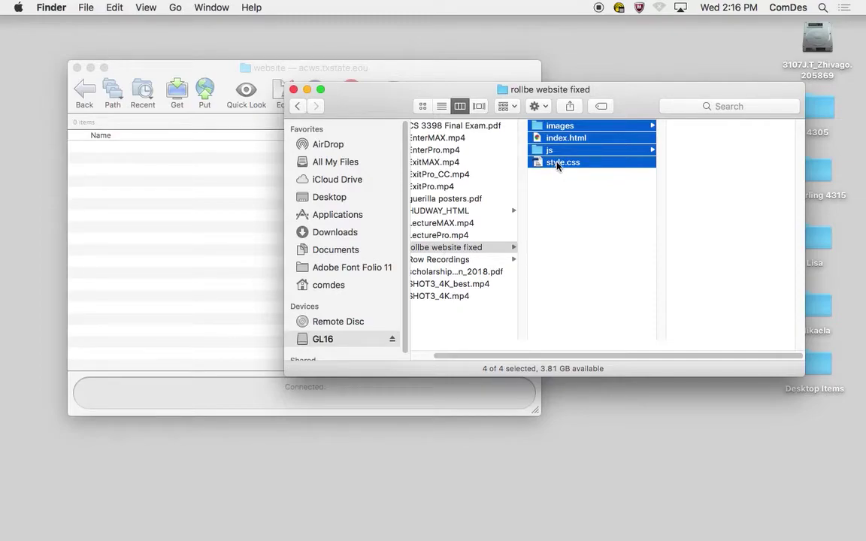
left_click_drag(557, 165, 162, 205)
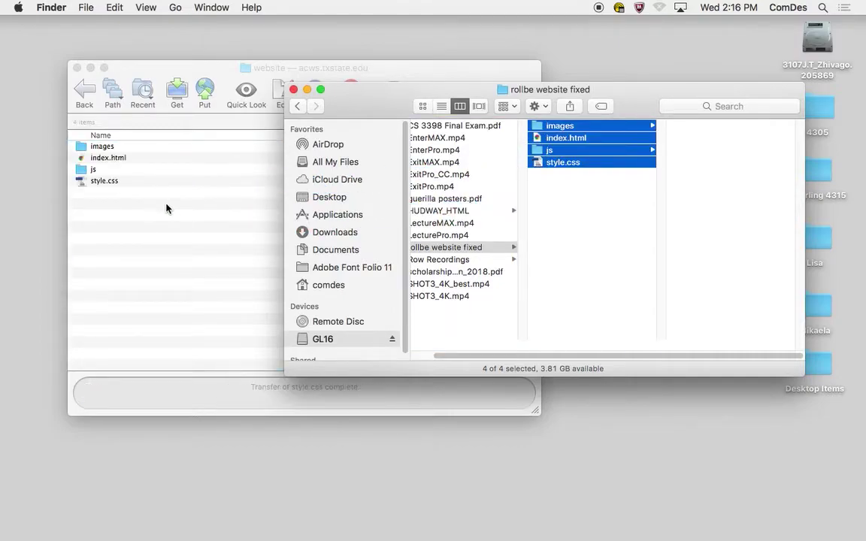
left_click(168, 209)
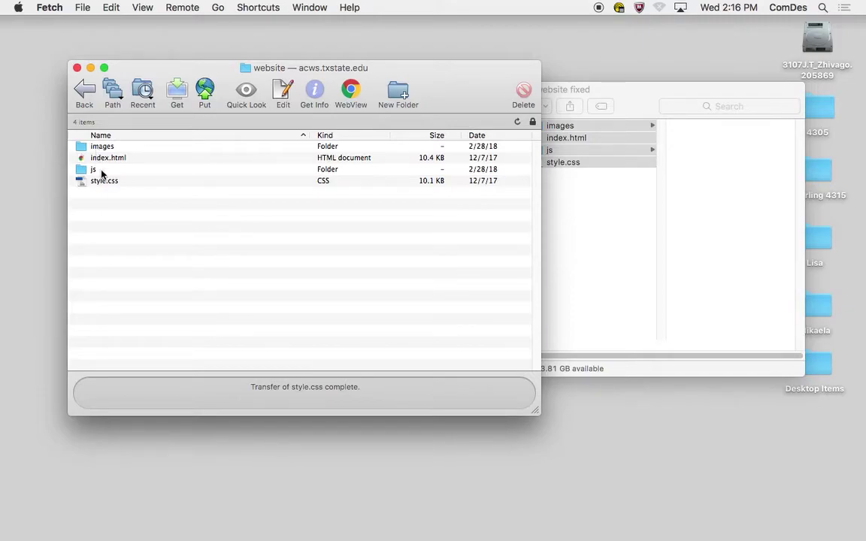
- Move the Fetch window aside and upload index.html again from rollbe website fixed to the server's website folder
left_click_drag(272, 72, 221, 55)
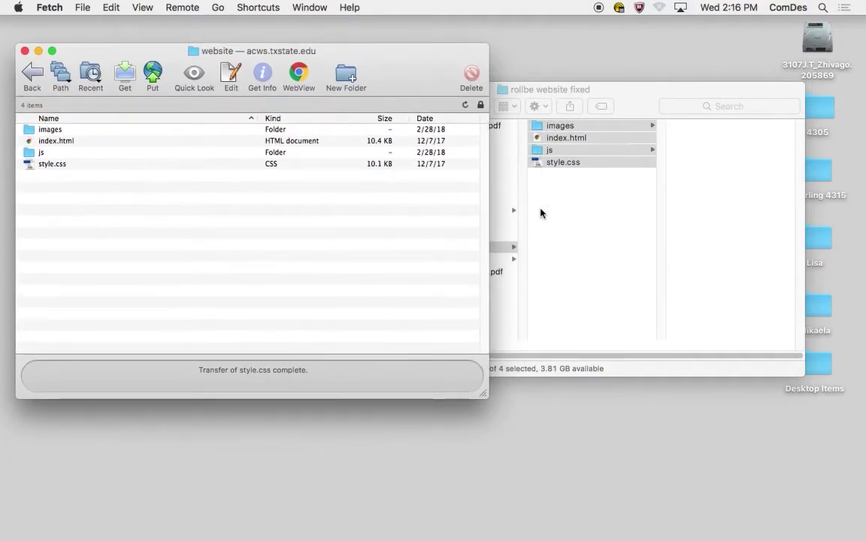
left_click(564, 218)
left_click(564, 218)
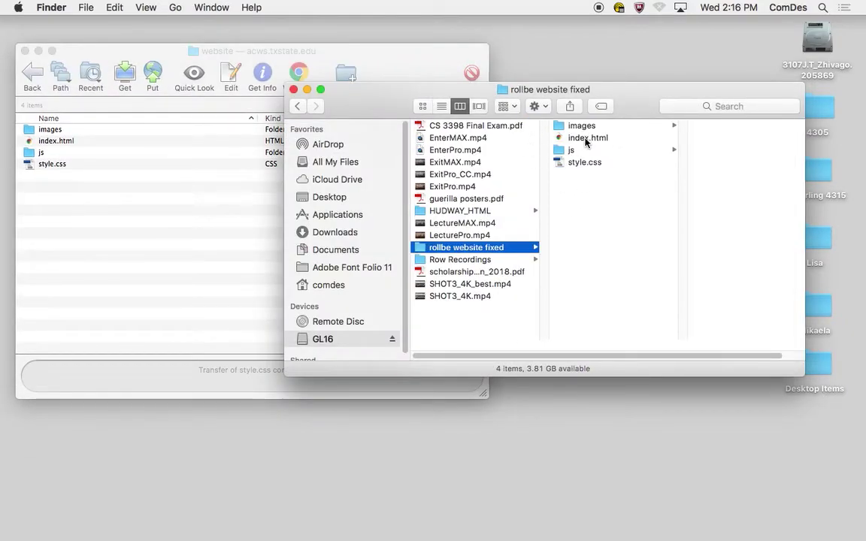
left_click(585, 141)
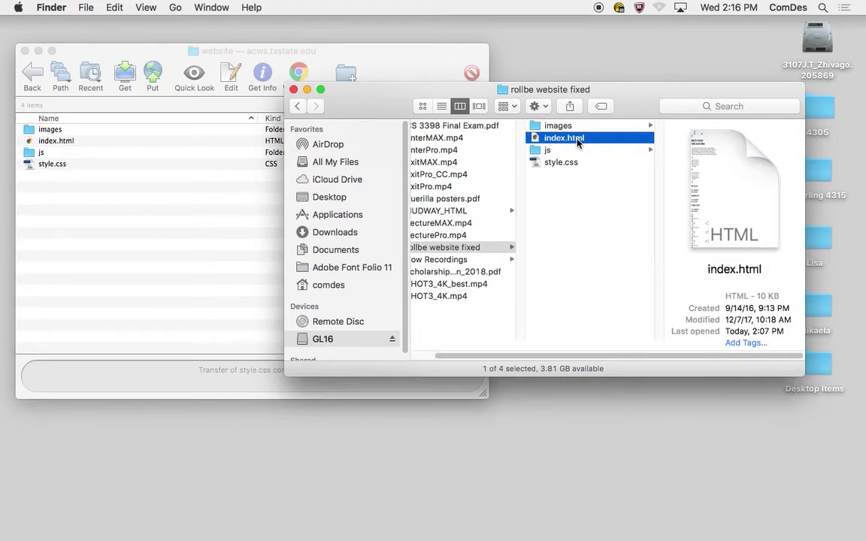
left_click_drag(562, 141, 127, 217)
left_click(127, 217)
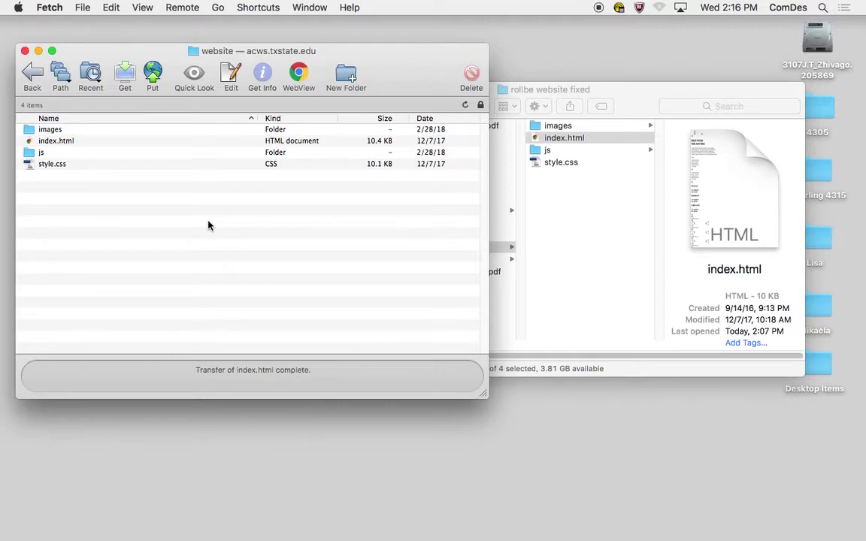
left_click(632, 219)
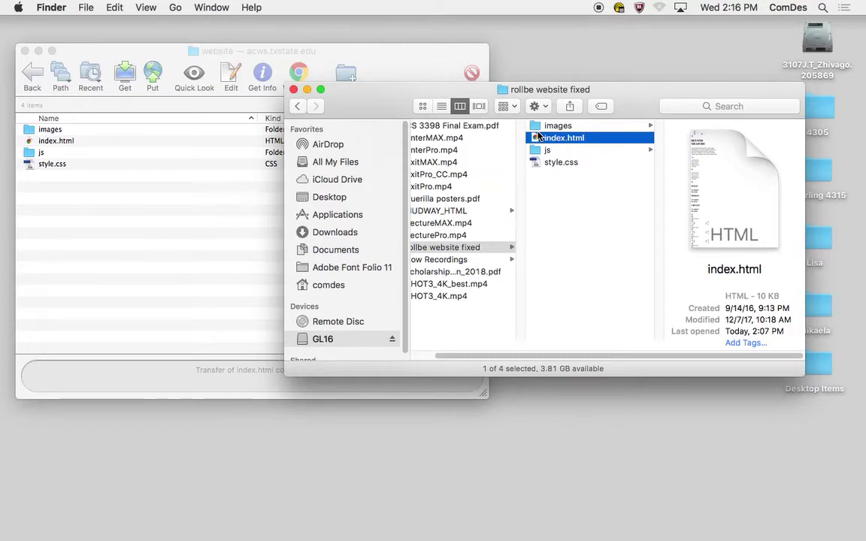
left_click(180, 221)
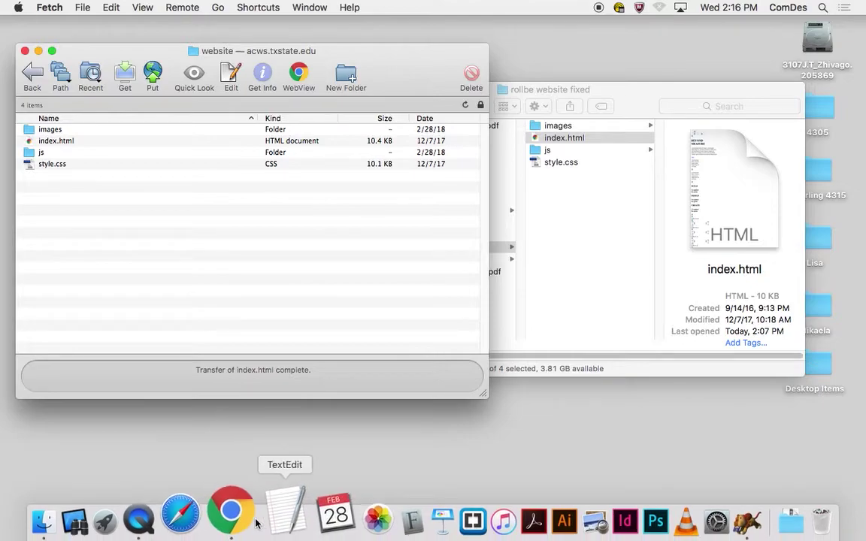
- Switch to Chrome and try to open awcs.txstate.edu/~gl16 in a new tab
left_click(243, 511)
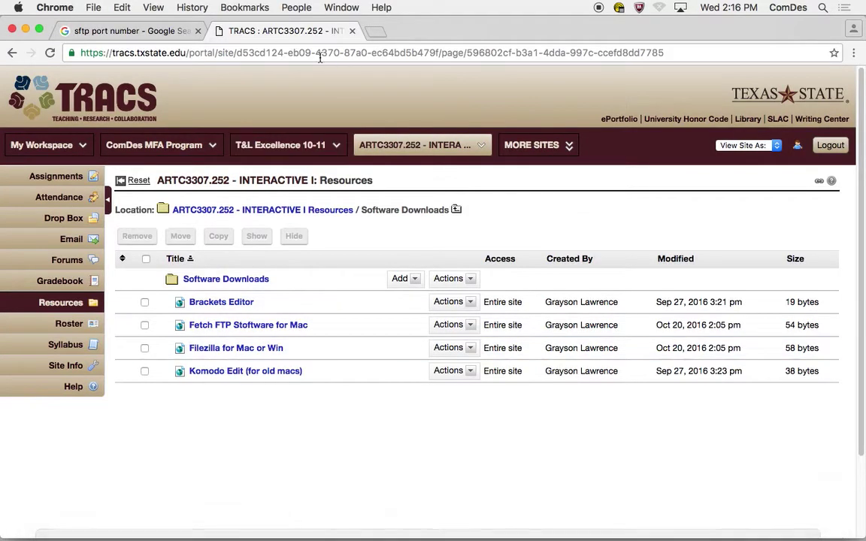
left_click(376, 31)
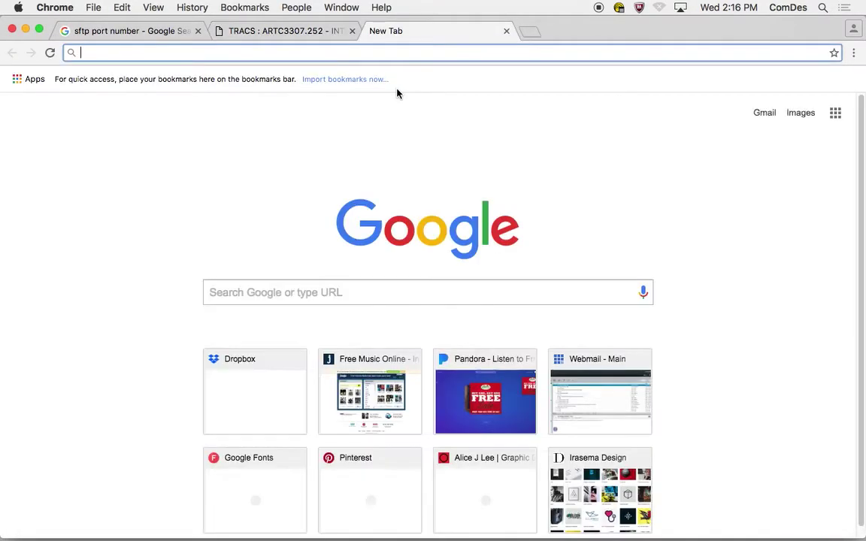
type("awcs")
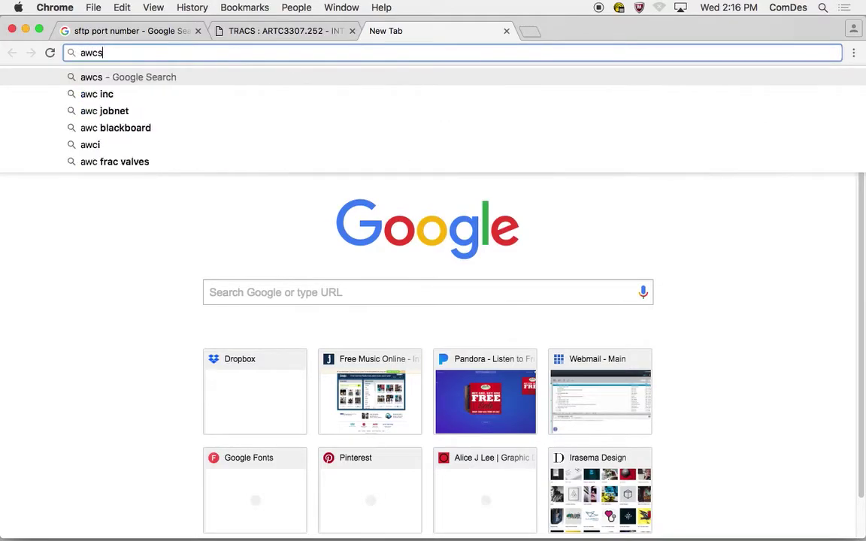
type(".txstate.edu")
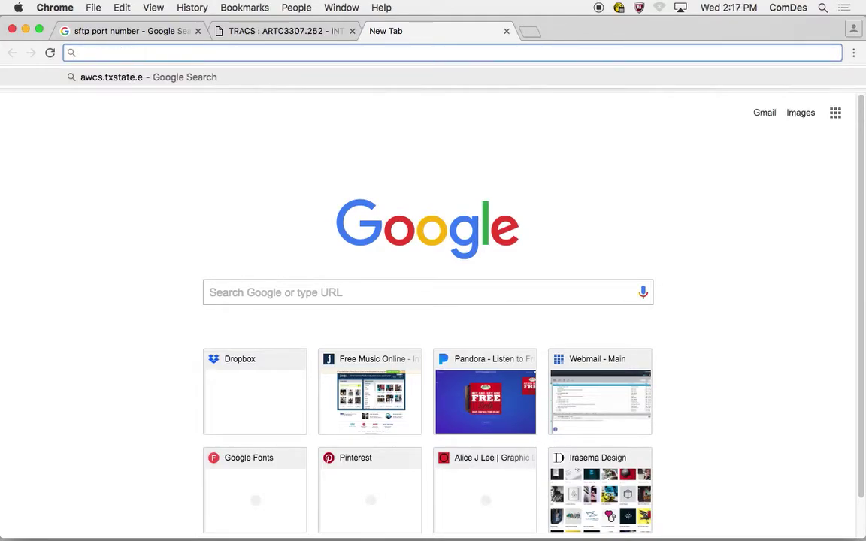
type("/~")
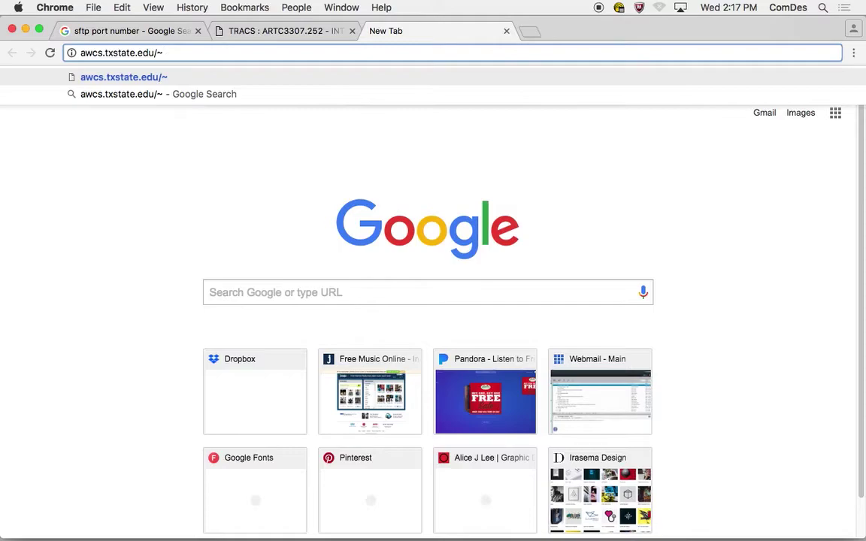
type("gl16")
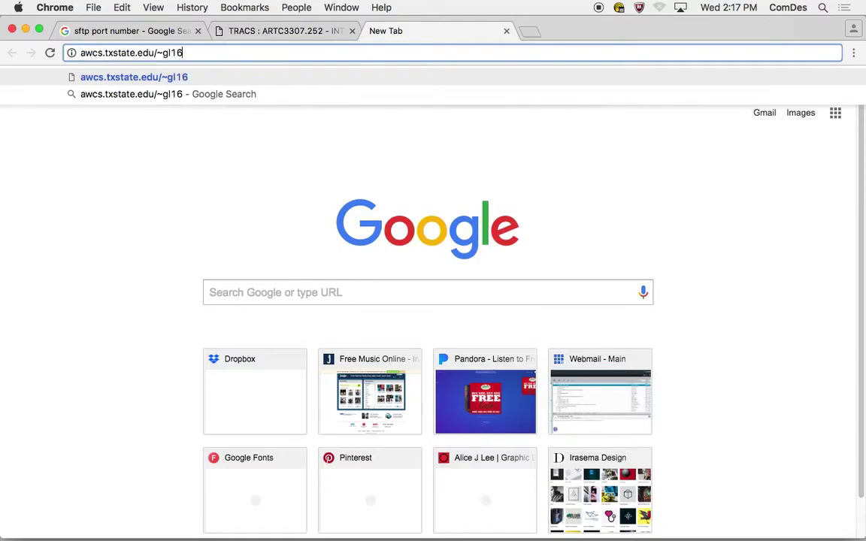
key("Return")
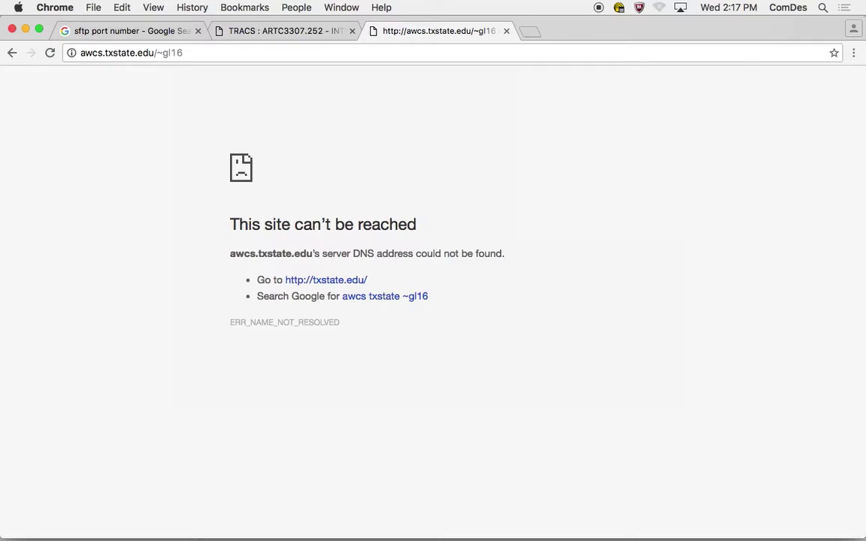
- Re-enter the address awcs.txstate.edu/~gl16 in the same tab and try to load the site again
left_click(99, 58)
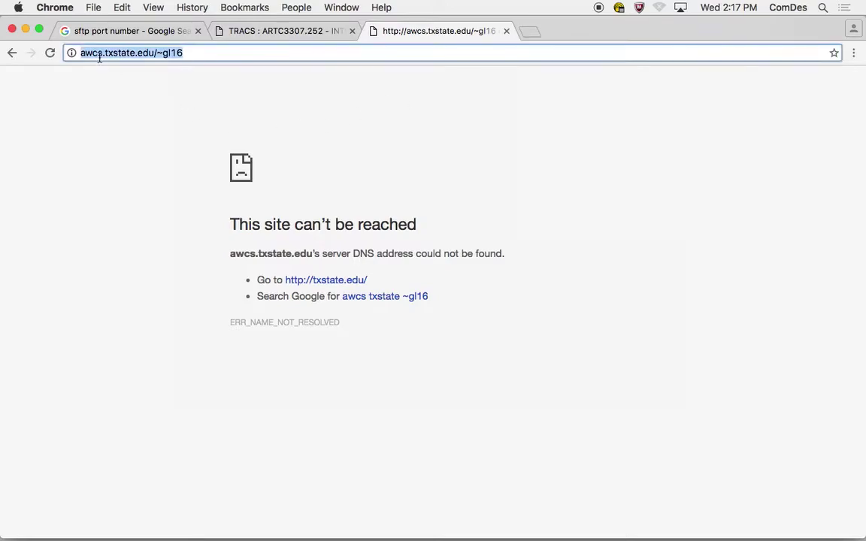
left_click(182, 54)
left_click_drag(183, 54, 82, 50)
type("wa")
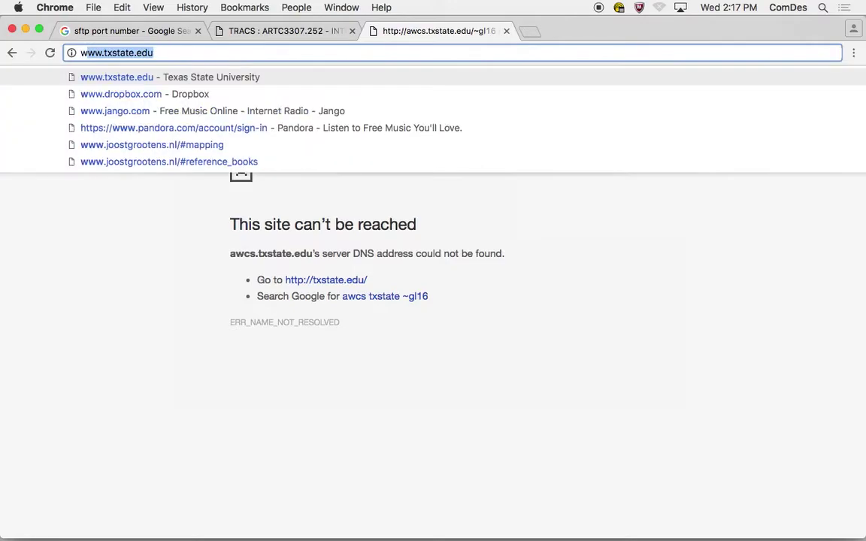
key("BackSpace")
key("BackSpace")
type("awcs.txsta")
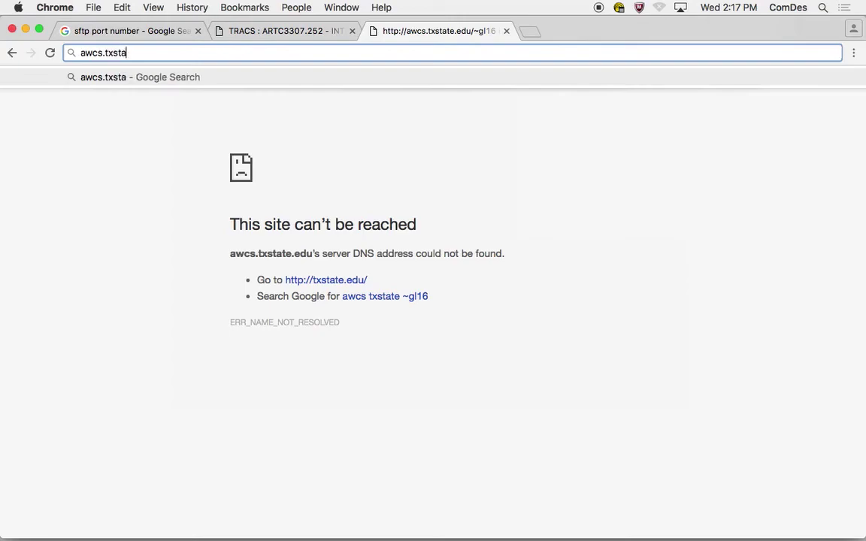
type("te.edu/~gl16")
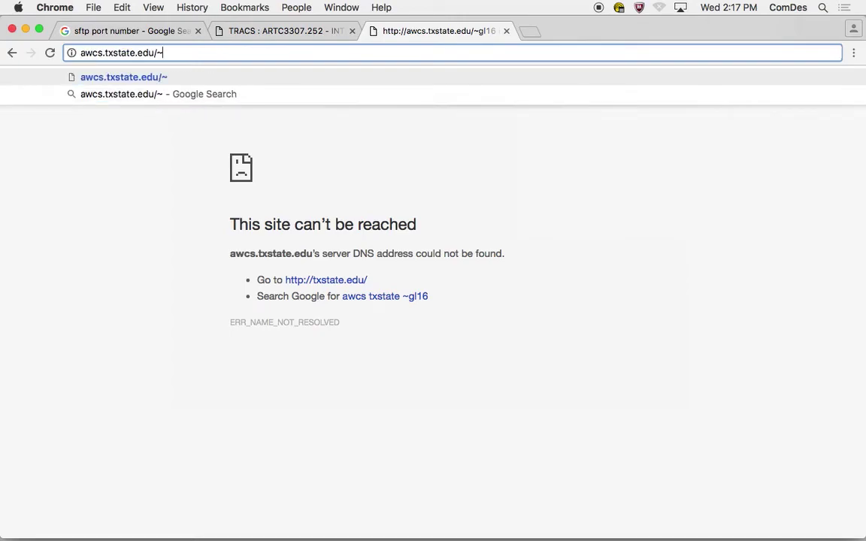
key("Return")
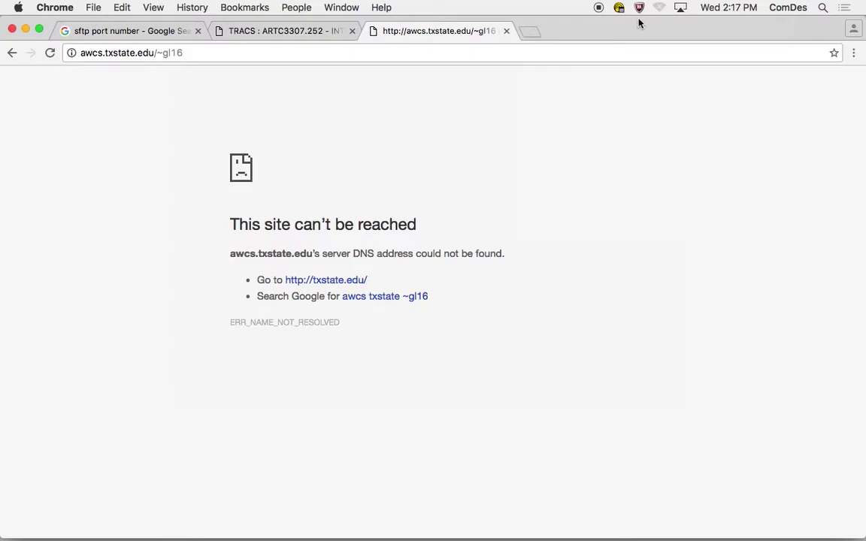
- Check the server name in Fetch, correct the address in Chrome to acws.txstate.edu/~gl16, and load the published site for viewing
key("super+Tab")
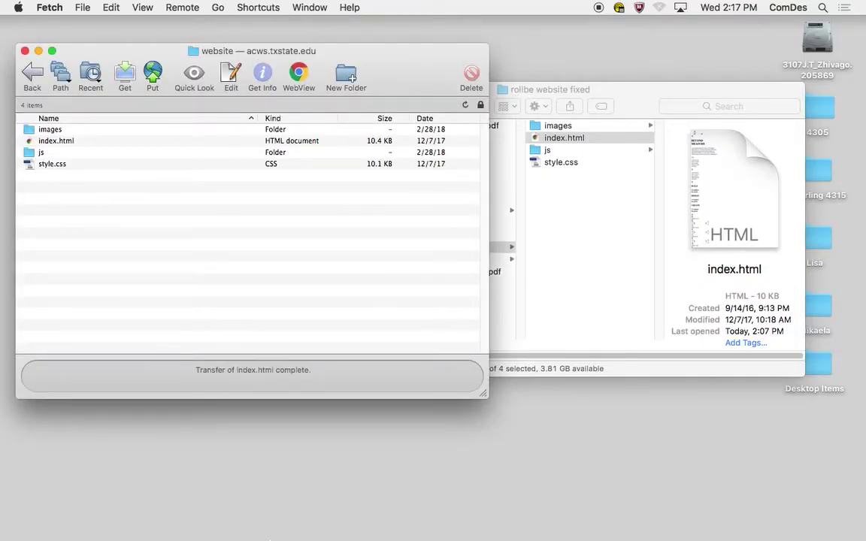
left_click(257, 510)
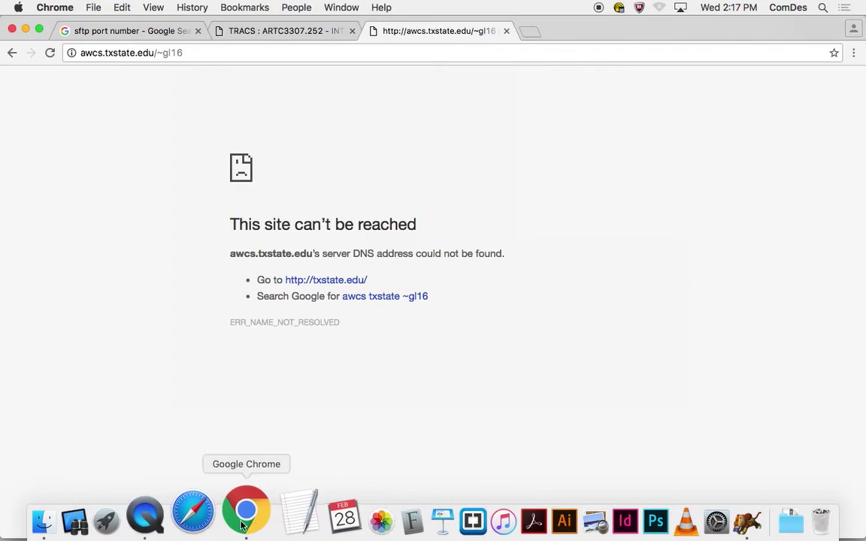
left_click(93, 54)
key("Right")
key("Left")
key("Left")
key("Left")
key("Left")
key("Left")
key("Left")
key("Left")
key("Left")
key("Left")
key("Left")
key("Left")
key("Left")
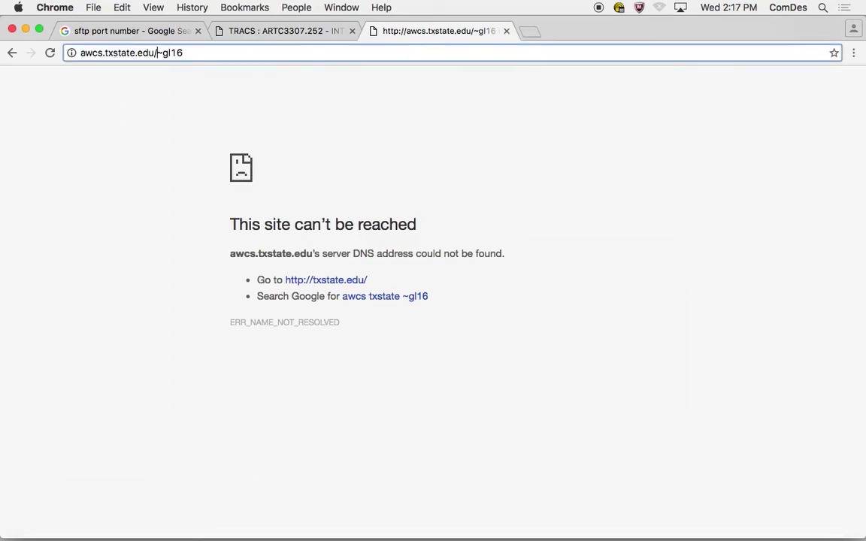
key("Left")
key("Left")
key("Left")
key("Left")
key("Left")
key("Left")
key("Left")
key("Left")
key("Left")
key("Delete")
key("Delete")
type("cw")
key("Return")
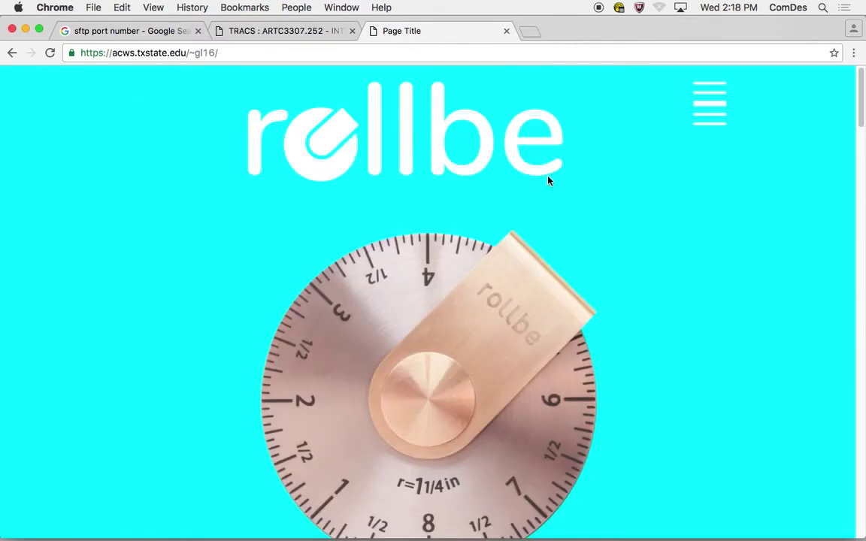
left_click_drag(860, 105, 827, 91)
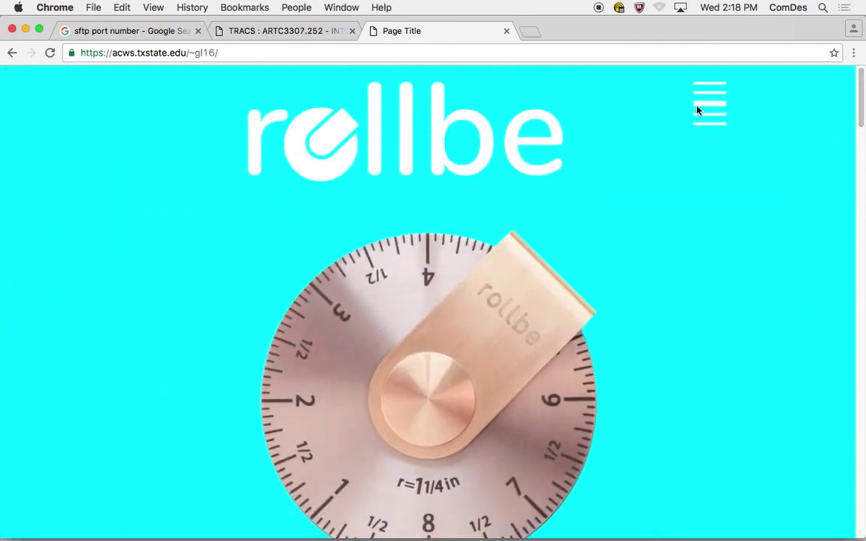